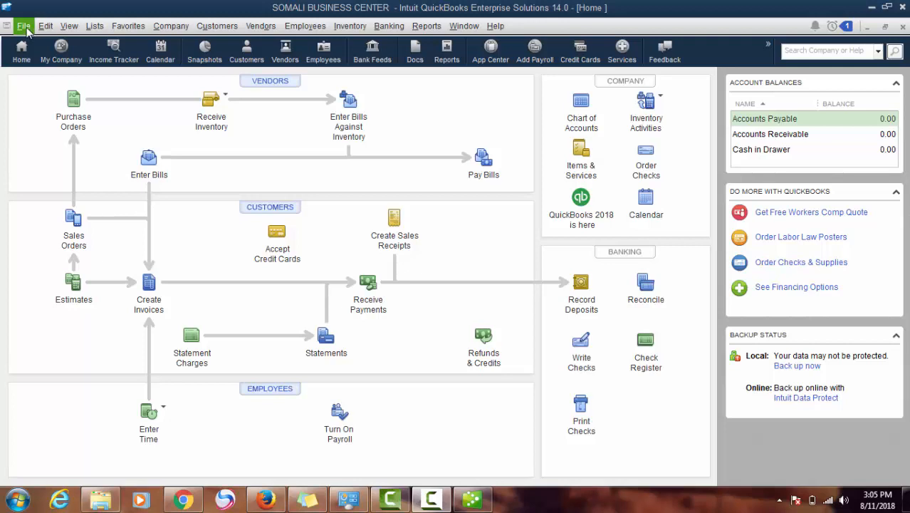
Choose File > New Company to close the current company and open QuickBooks Setup
click(24, 27)
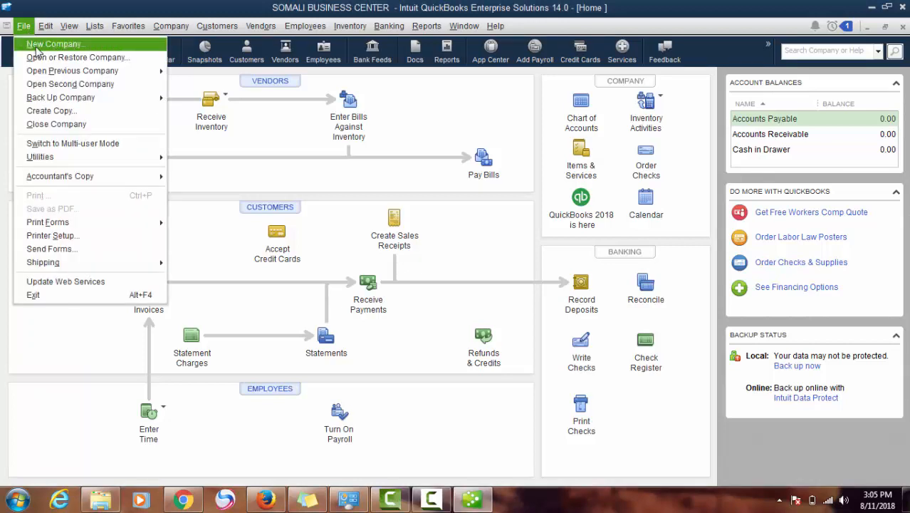
click(35, 46)
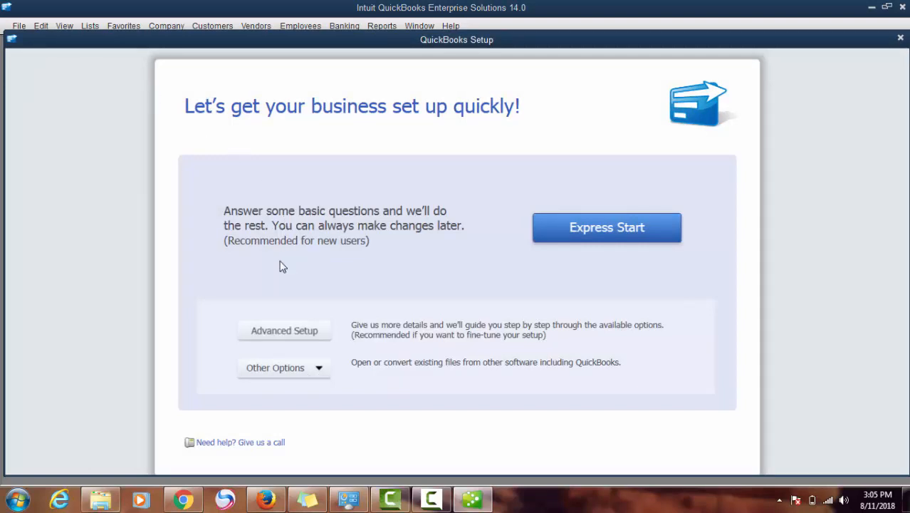
Start Advanced Setup with 'somali community' as both company name and legal name
click(284, 331)
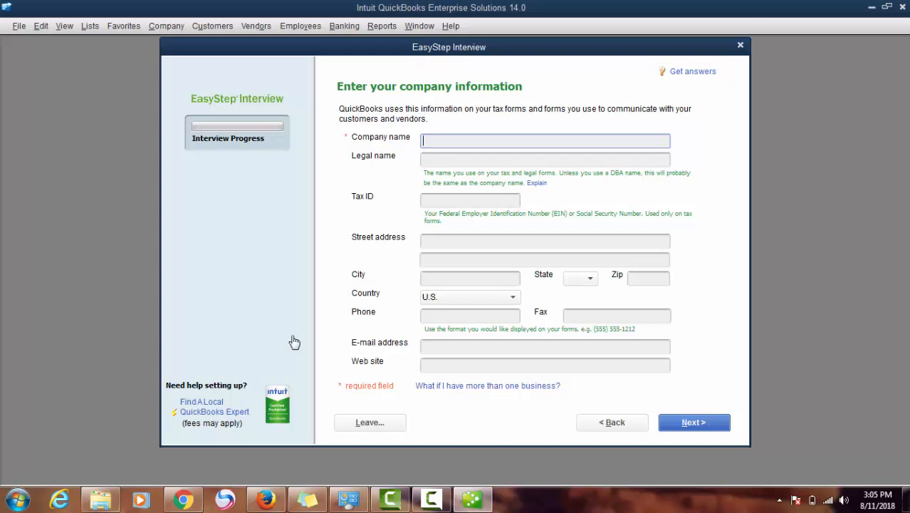
text(somali community)
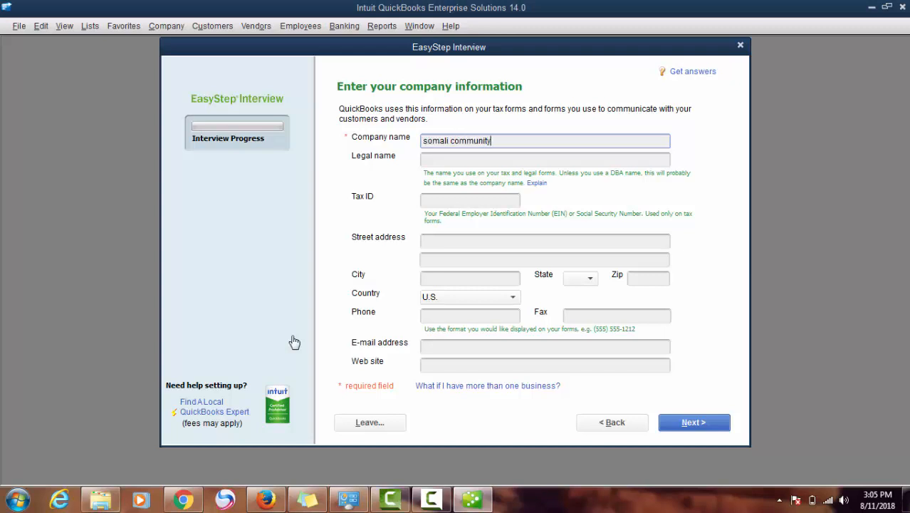
drag(509, 141, 405, 140)
key(ctrl+c)
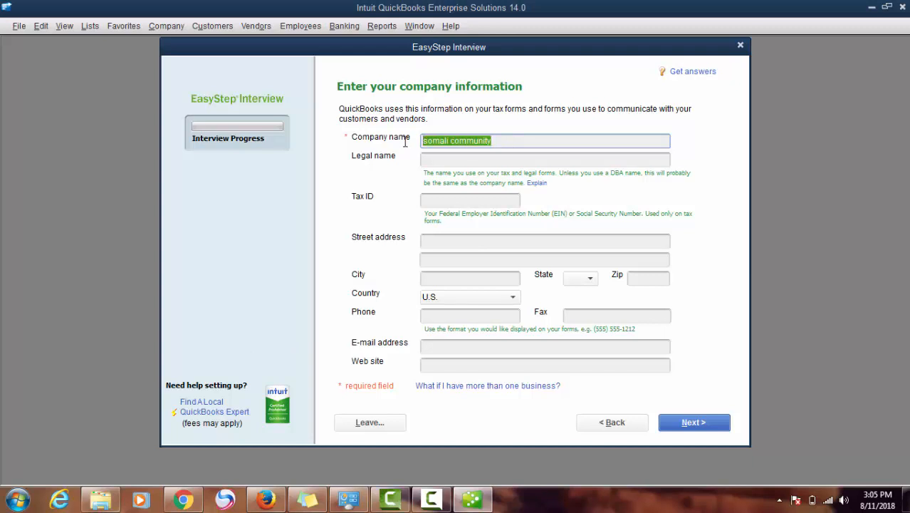
click(460, 162)
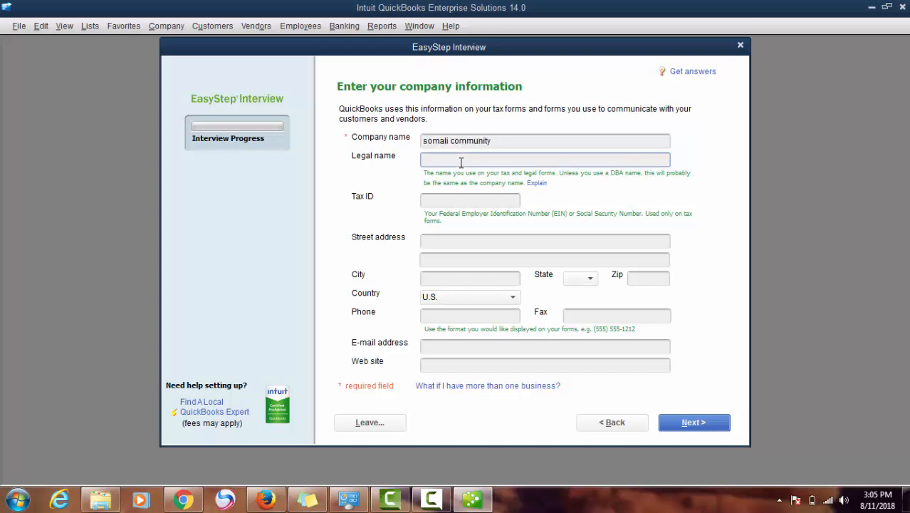
key(ctrl+v)
Set the country to Other and continue to the industry question
click(454, 202)
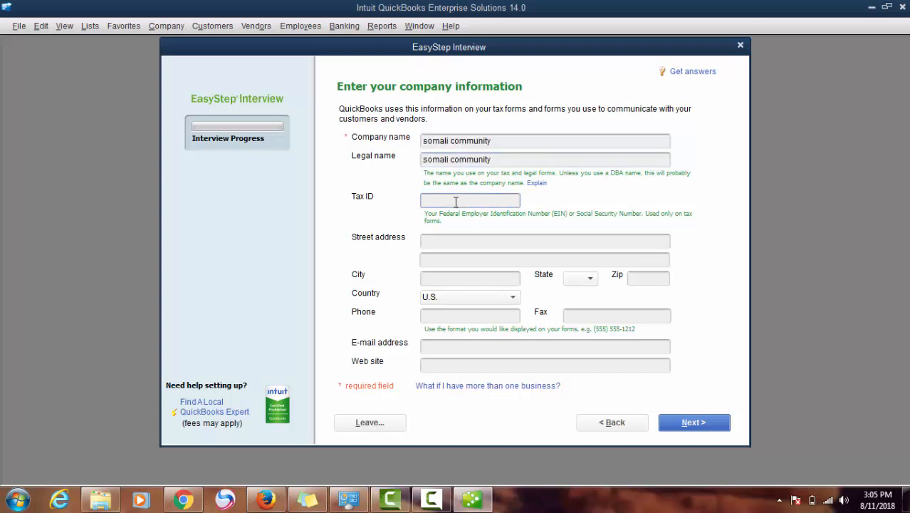
click(460, 240)
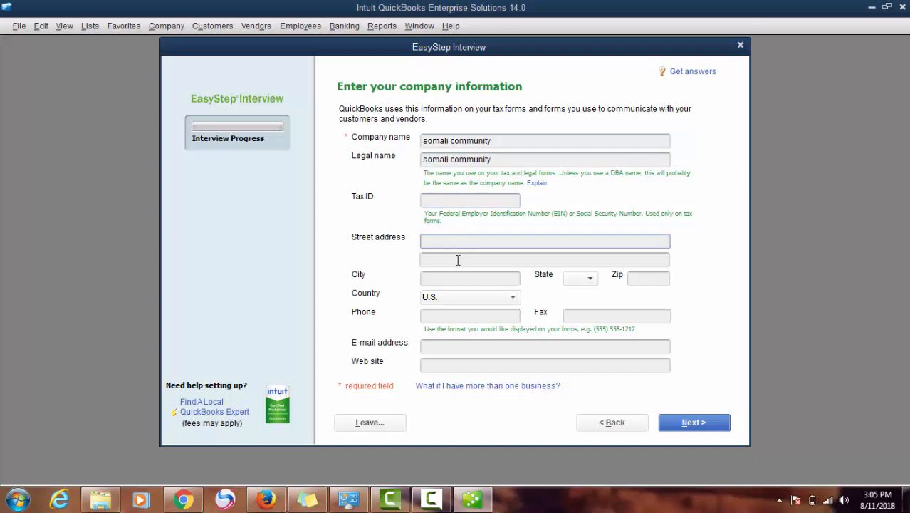
click(459, 300)
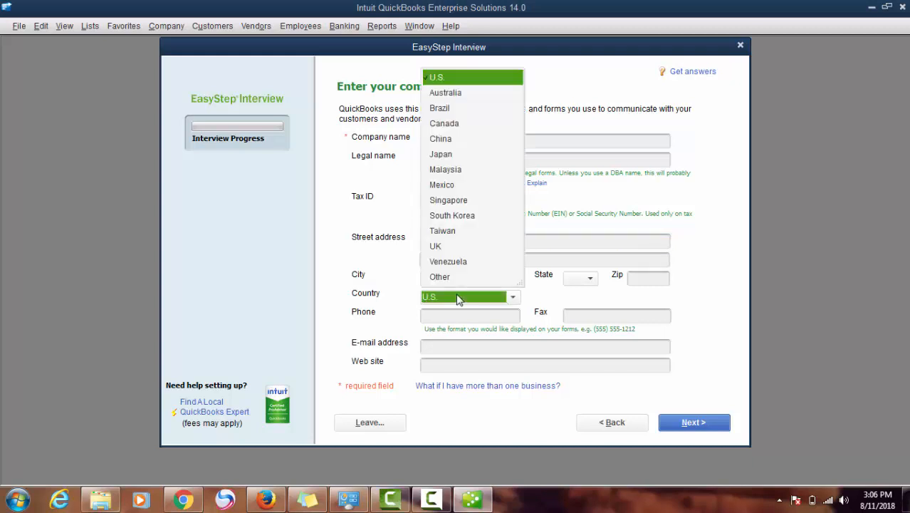
click(453, 278)
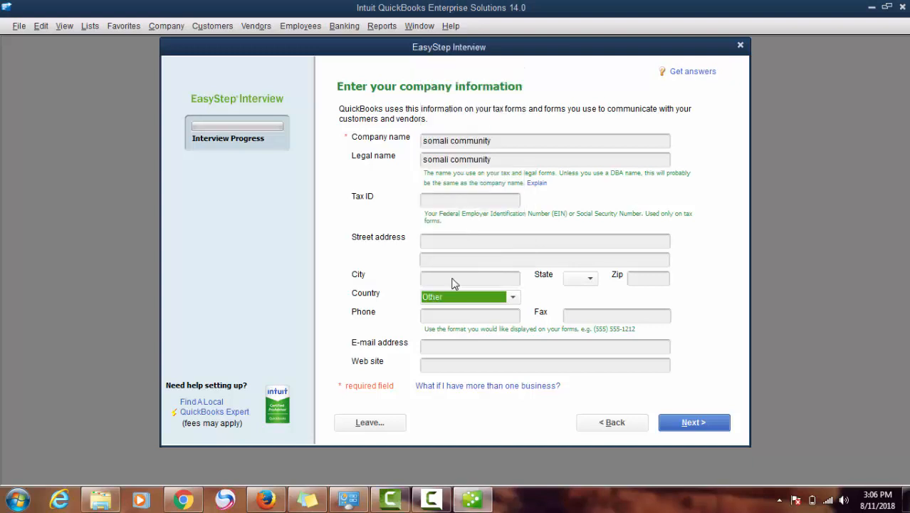
click(473, 317)
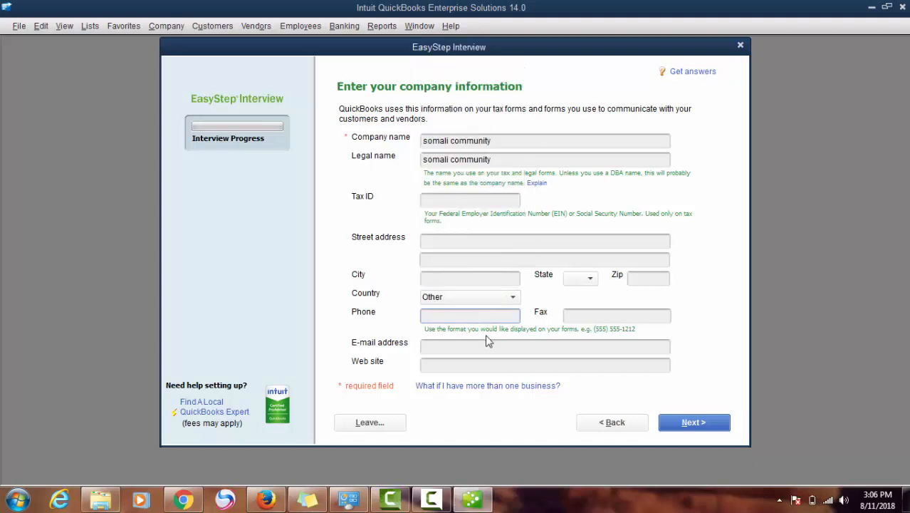
click(489, 348)
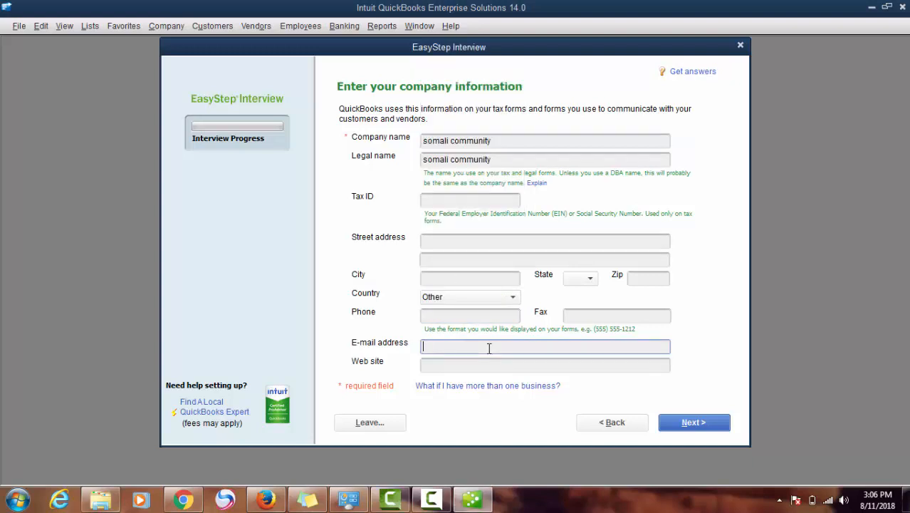
click(687, 424)
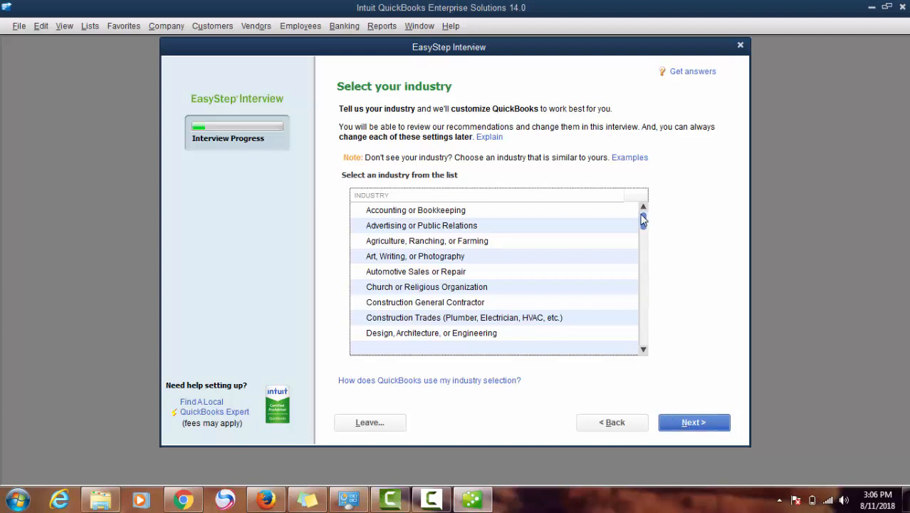
Choose General Product-based Business from the industry list and continue
drag(643, 220, 643, 347)
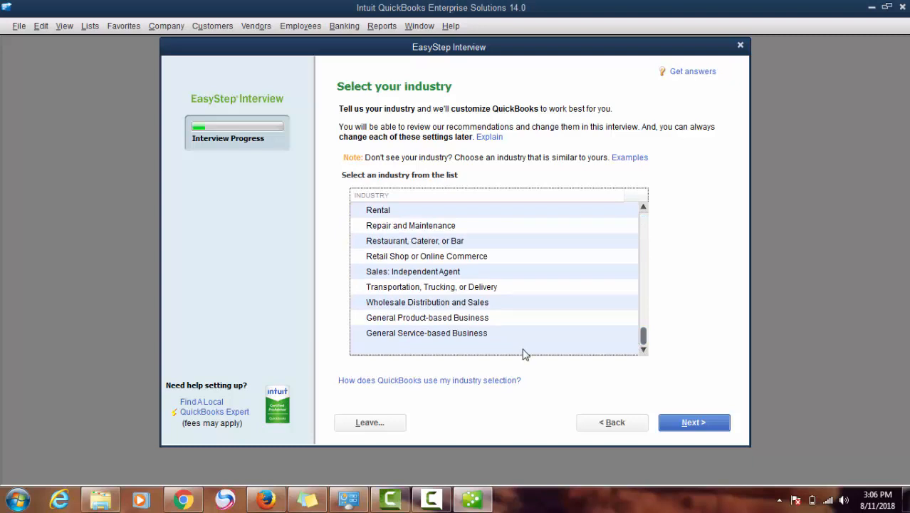
click(494, 324)
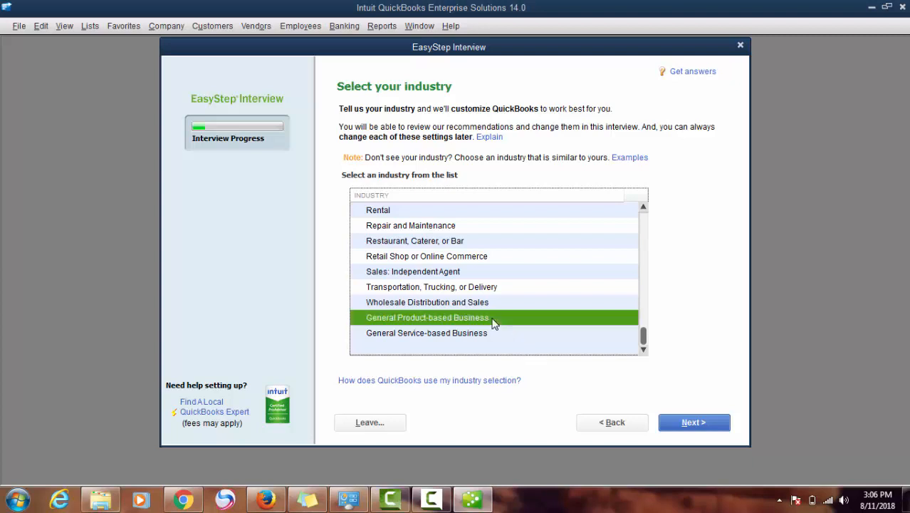
click(685, 425)
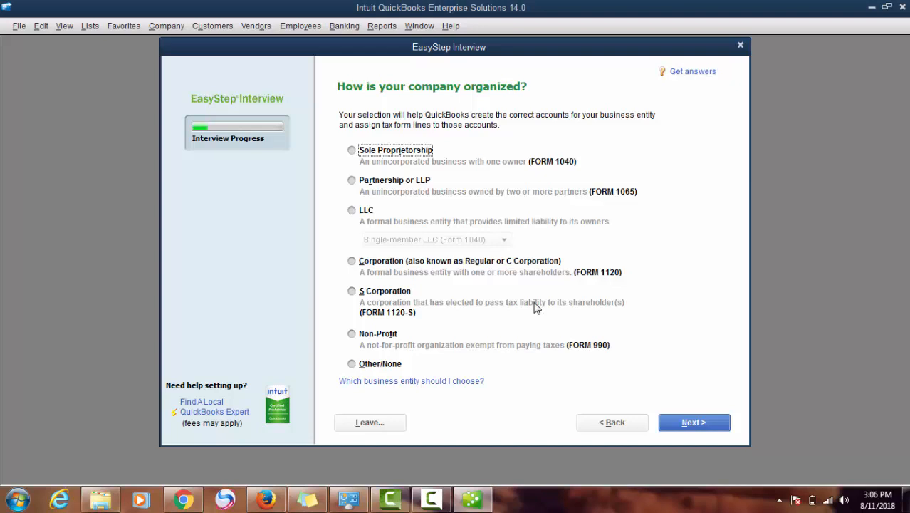
Select Sole Proprietorship as the organization type and continue
click(399, 181)
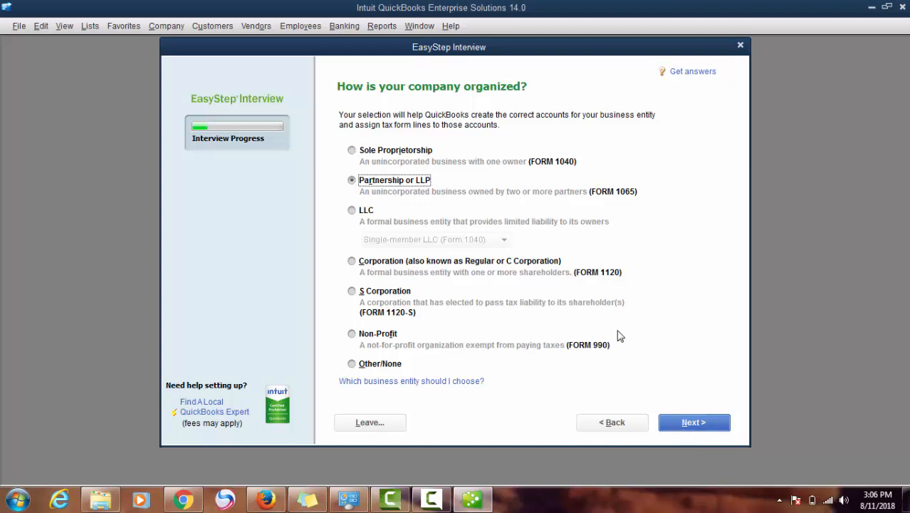
click(412, 154)
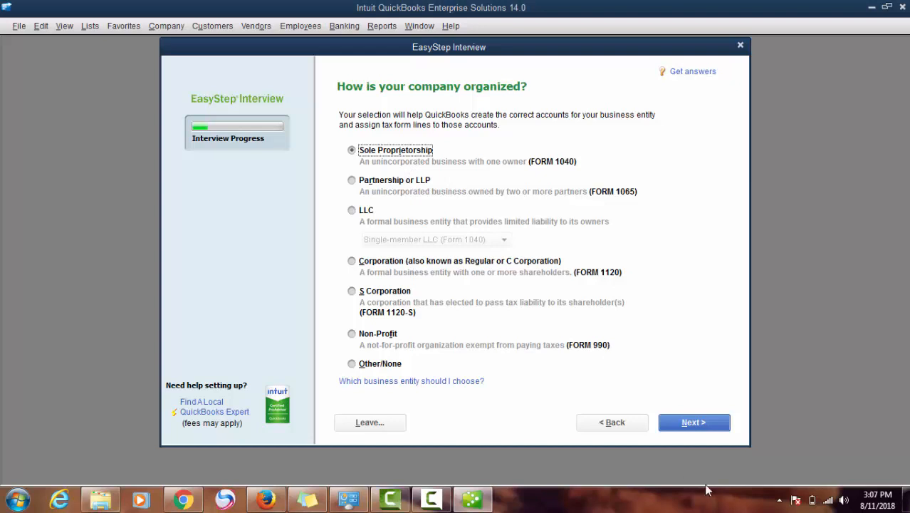
click(687, 425)
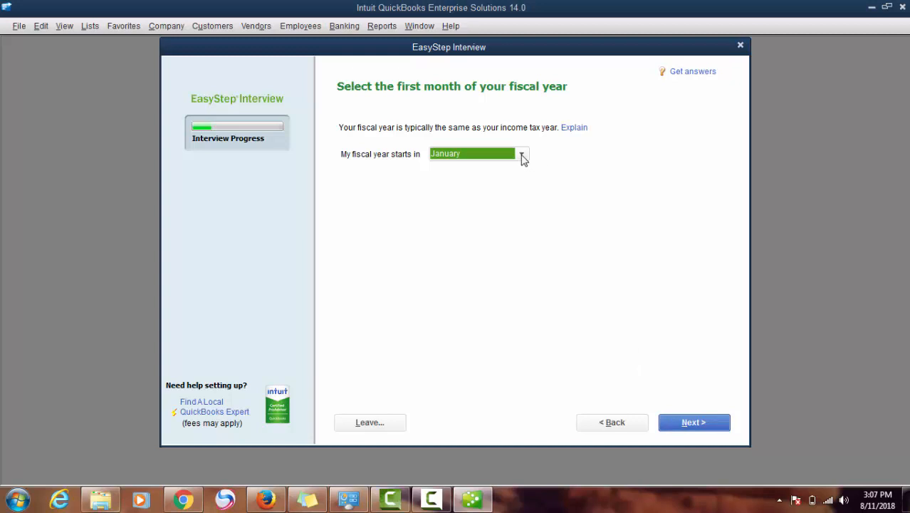
Keep January as the first month of the fiscal year
click(522, 156)
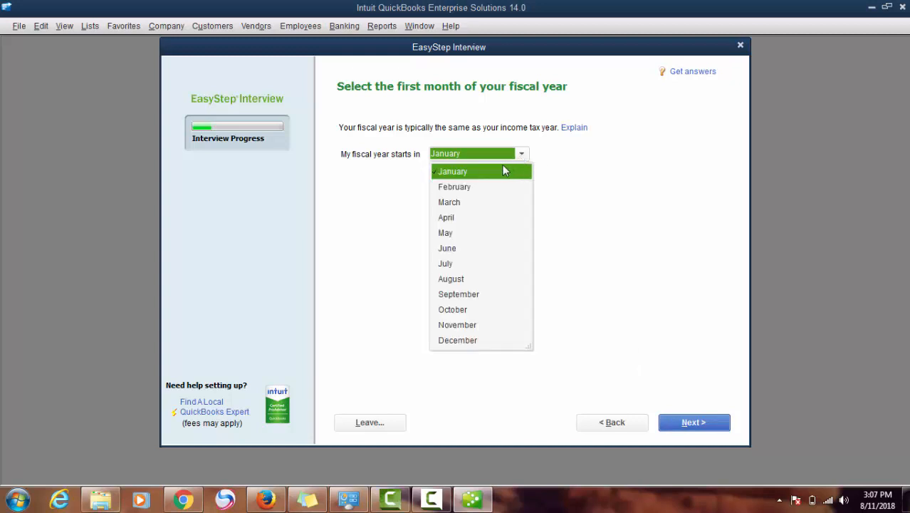
click(498, 174)
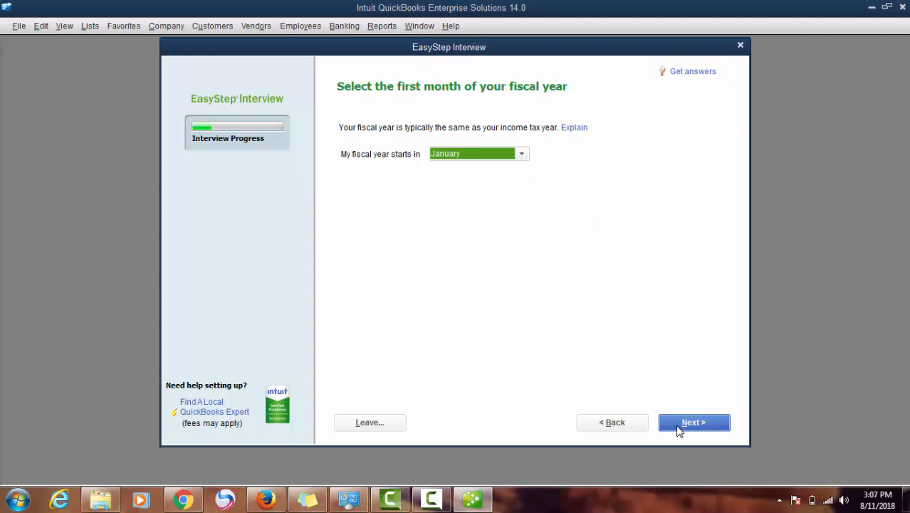
click(682, 425)
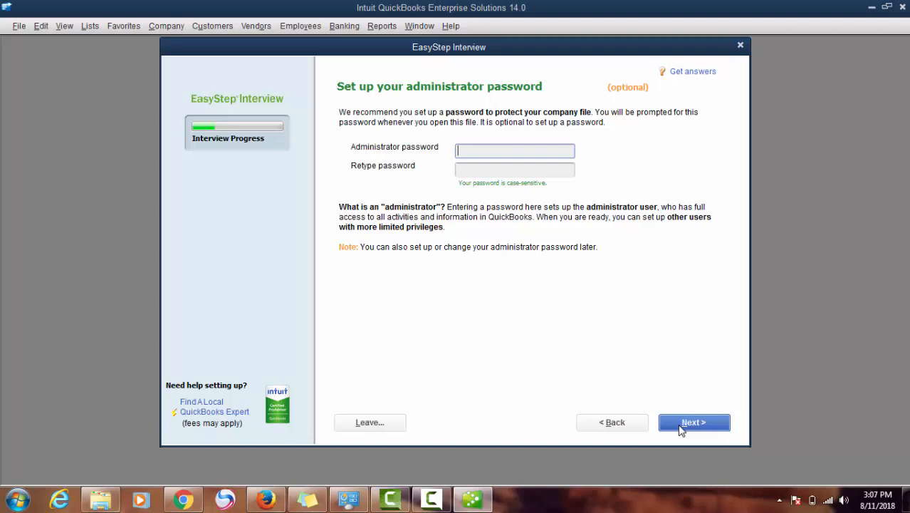
Enter and confirm an administrator password, then continue
text(123)
key(Tab)
text(123)
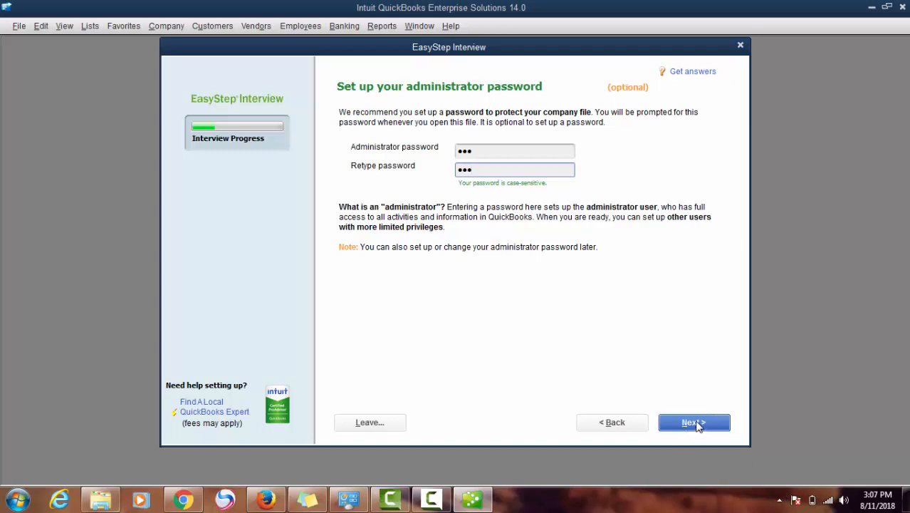
click(695, 423)
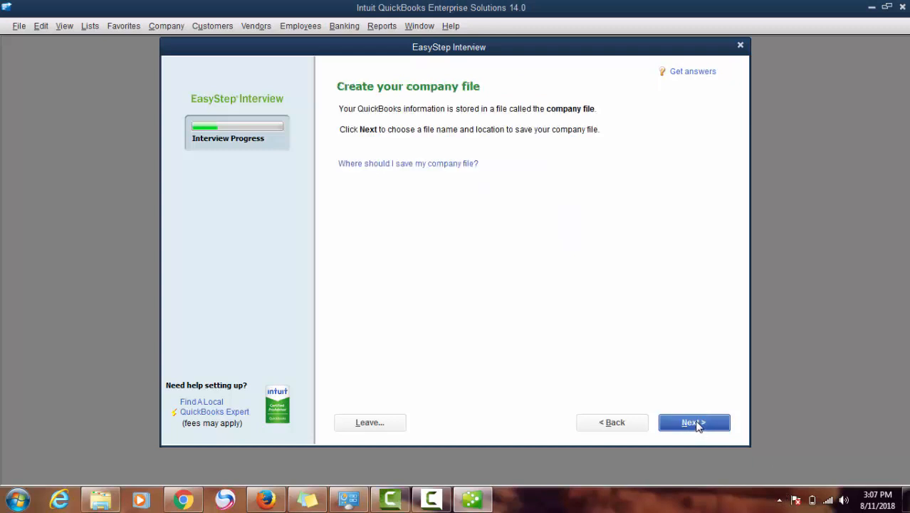
Continue from the Create your company file page to the 'somali community' save dialog
click(427, 503)
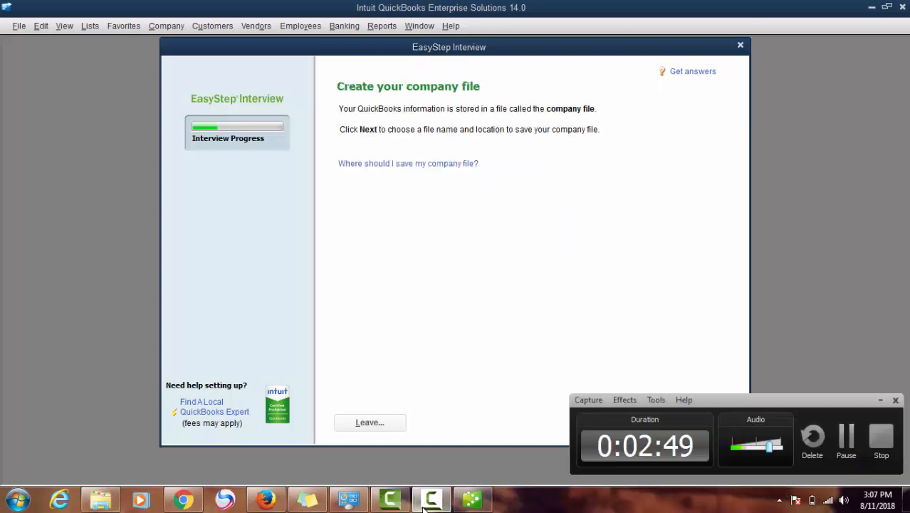
click(845, 437)
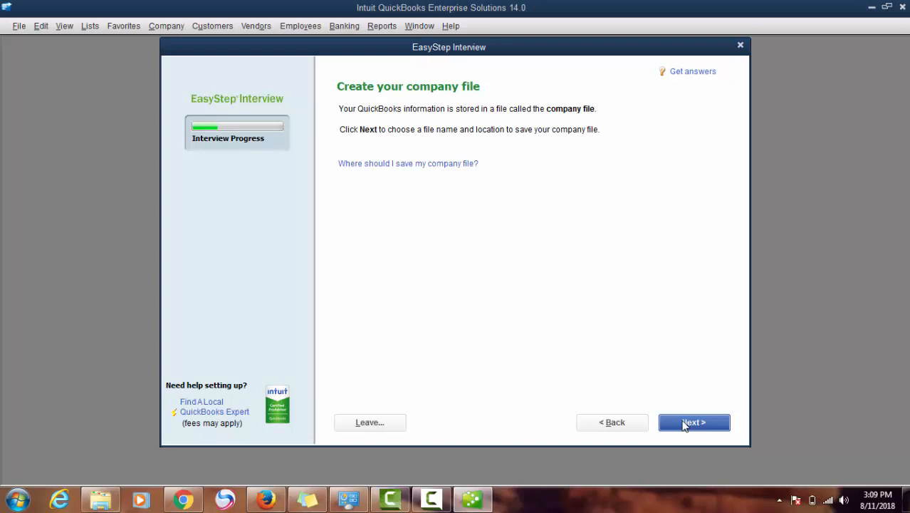
click(683, 425)
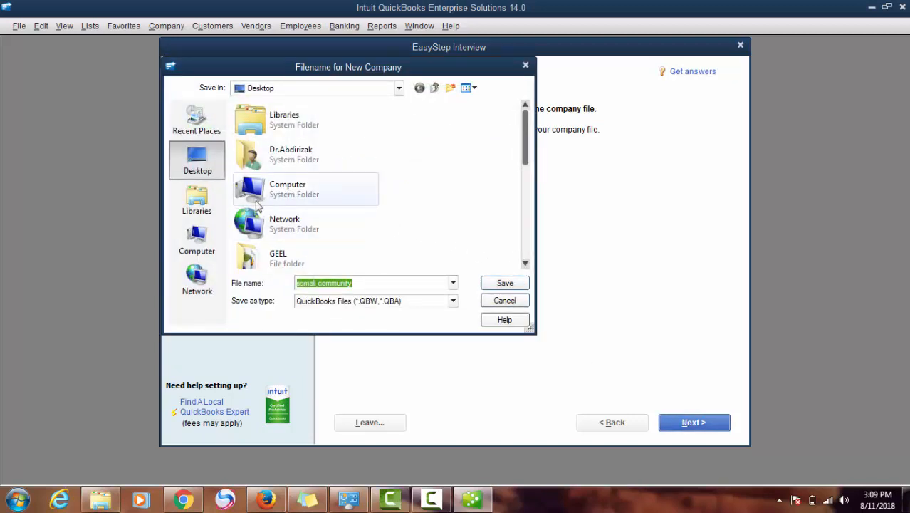
Save the 'somali community' company file on New Volume (D:) and wait for its creation
click(191, 255)
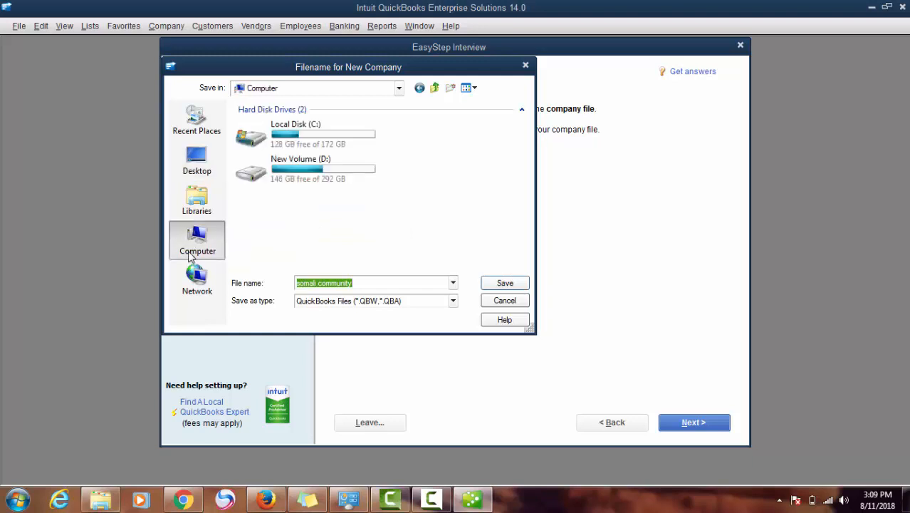
click(322, 182)
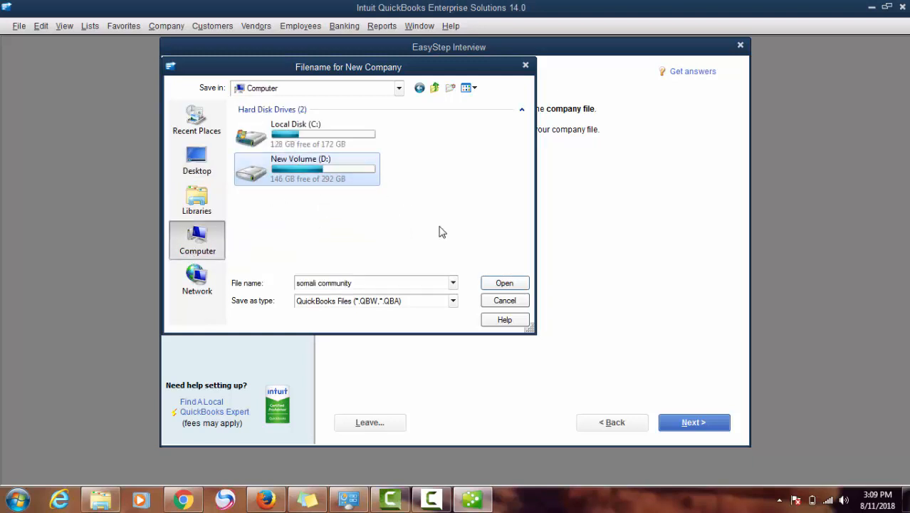
click(500, 286)
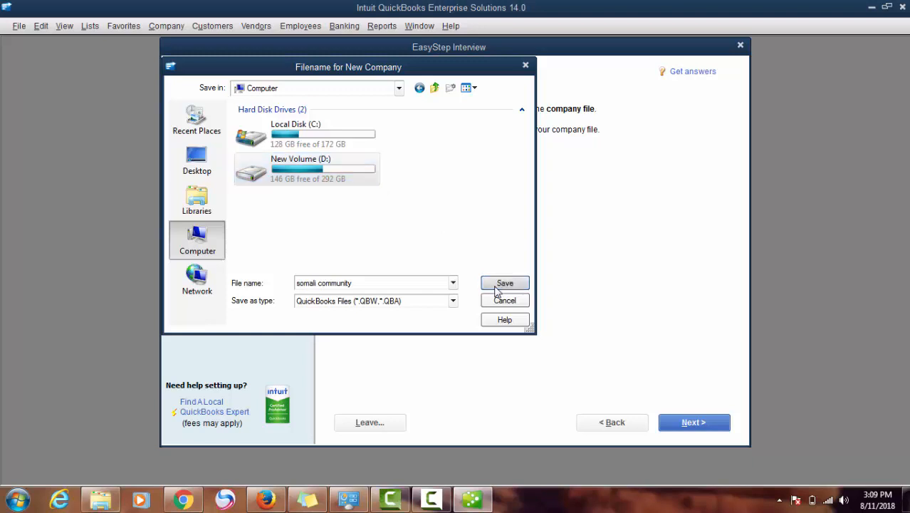
click(502, 285)
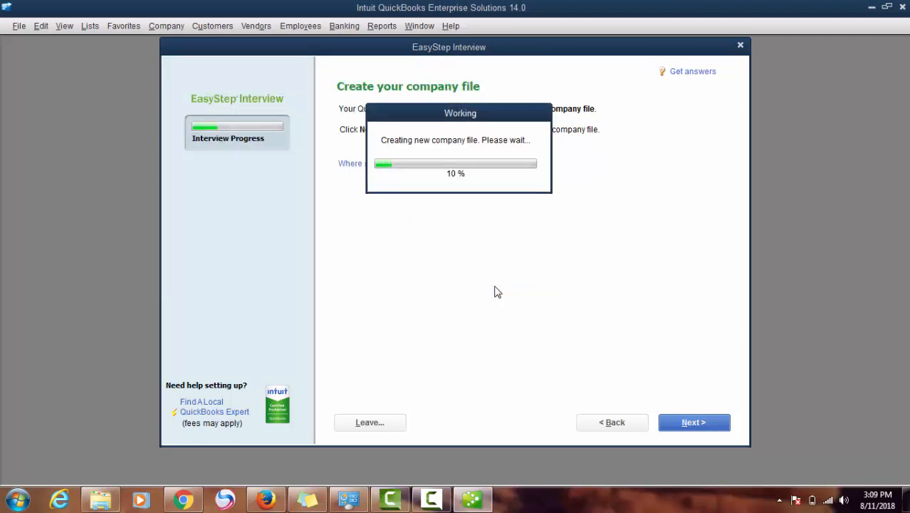
click(431, 498)
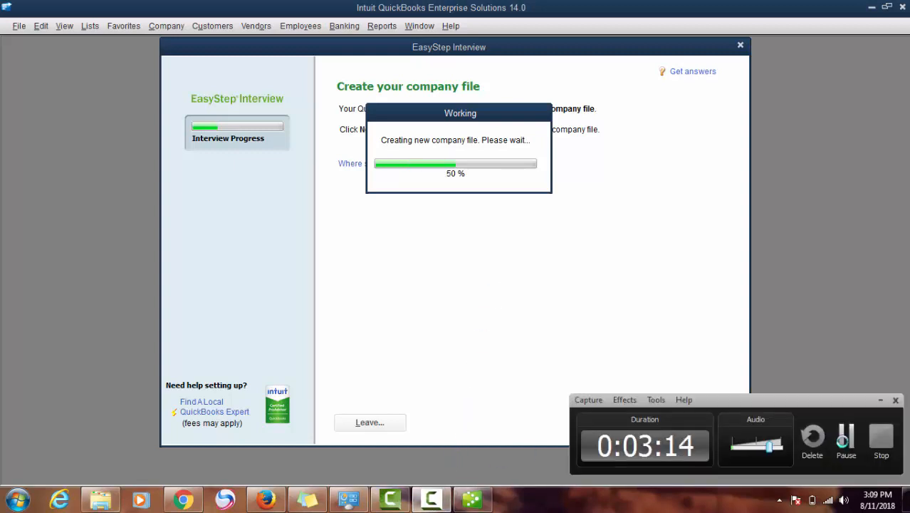
click(844, 437)
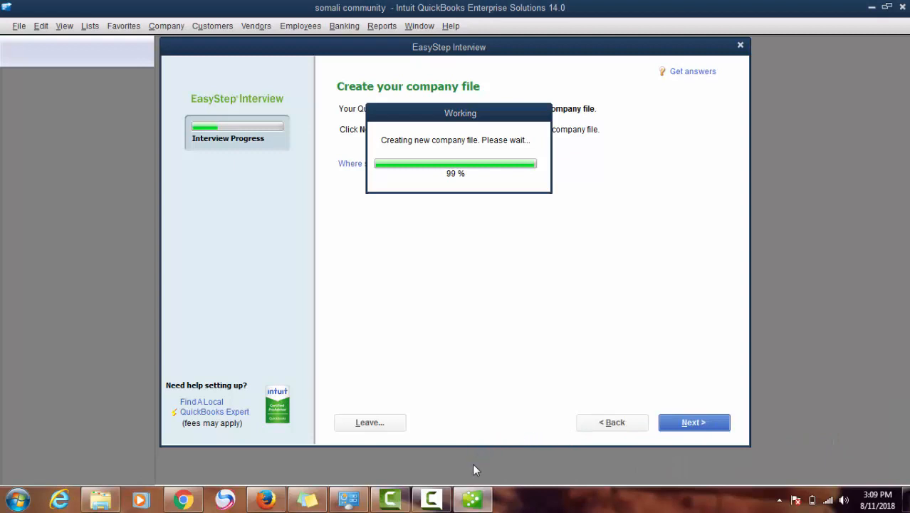
mouse_move(431, 500)
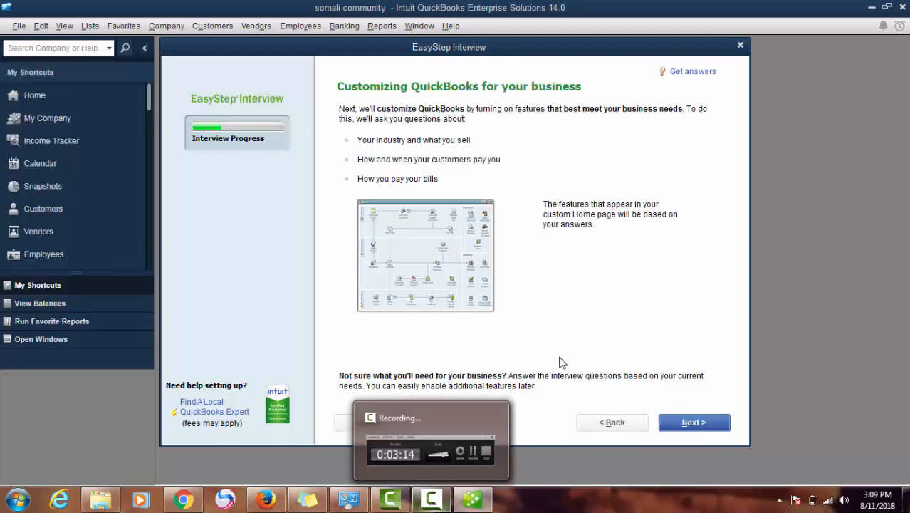
Answer that the business sells both services and products
click(430, 501)
click(846, 440)
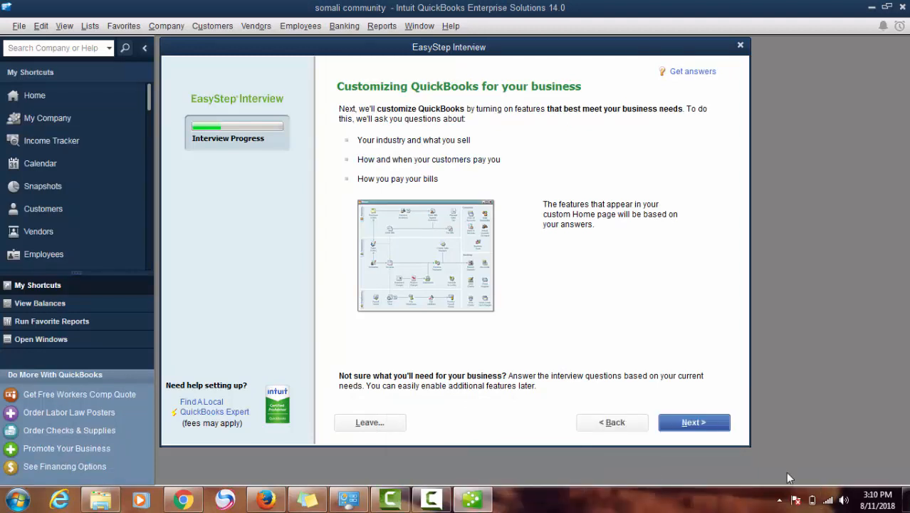
click(430, 500)
click(436, 500)
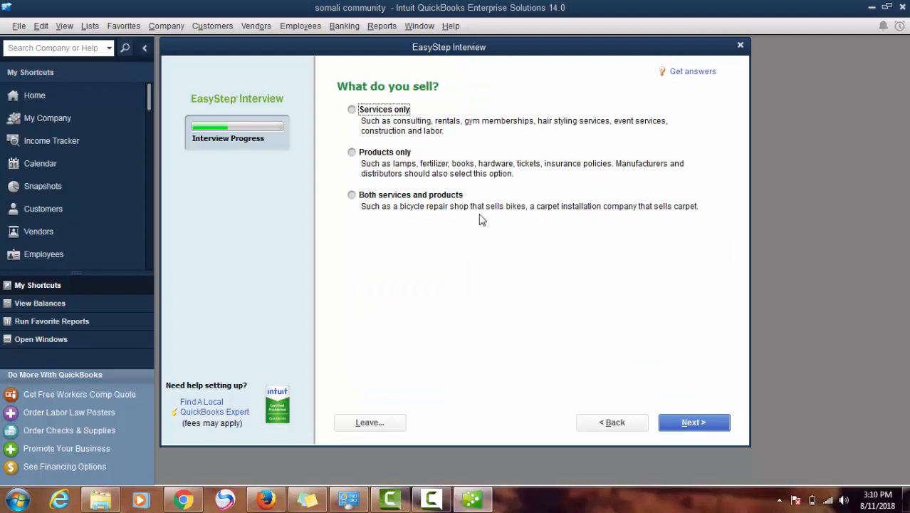
click(457, 198)
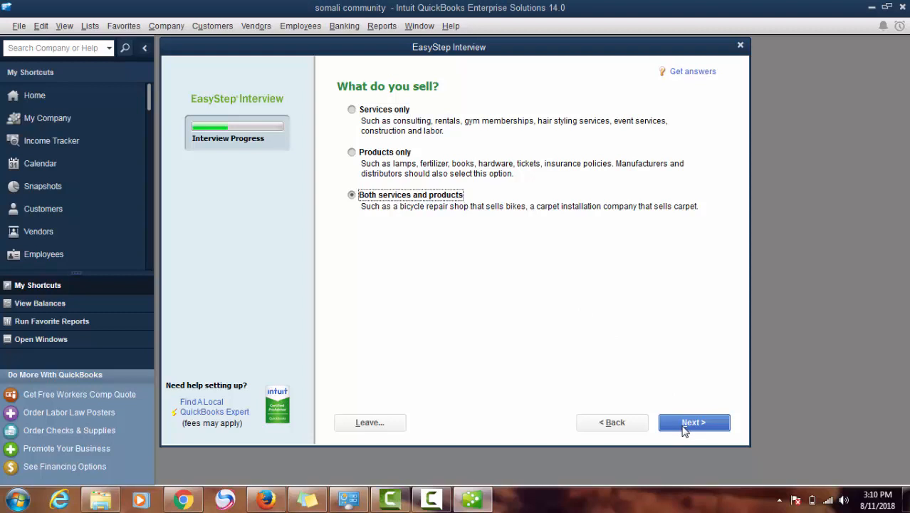
click(684, 429)
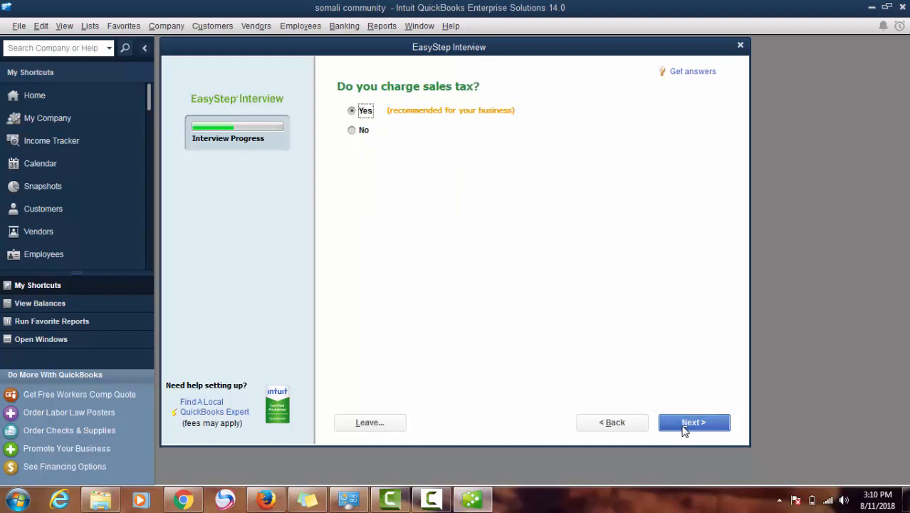
Accept the default sales tax, estimates, sales orders, statements and bills answers, and turn on inventory tracking
click(684, 429)
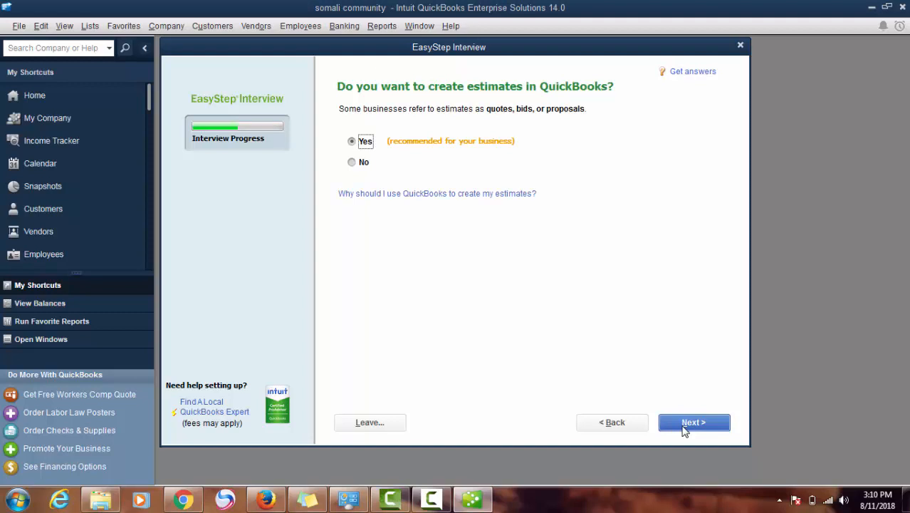
click(683, 430)
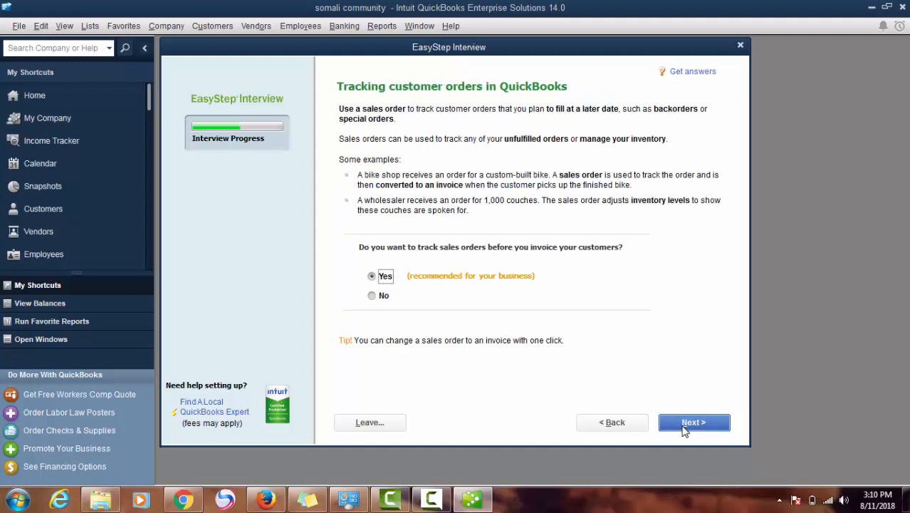
click(683, 429)
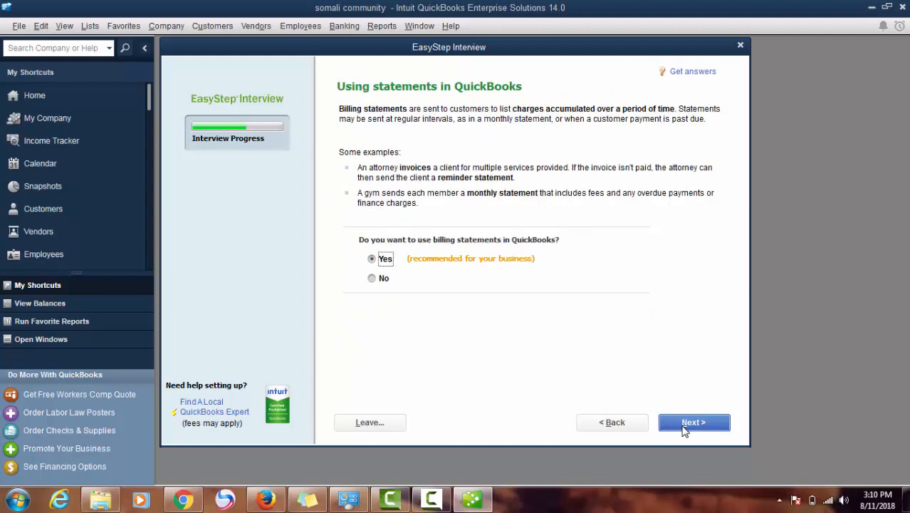
click(683, 430)
click(684, 430)
click(683, 429)
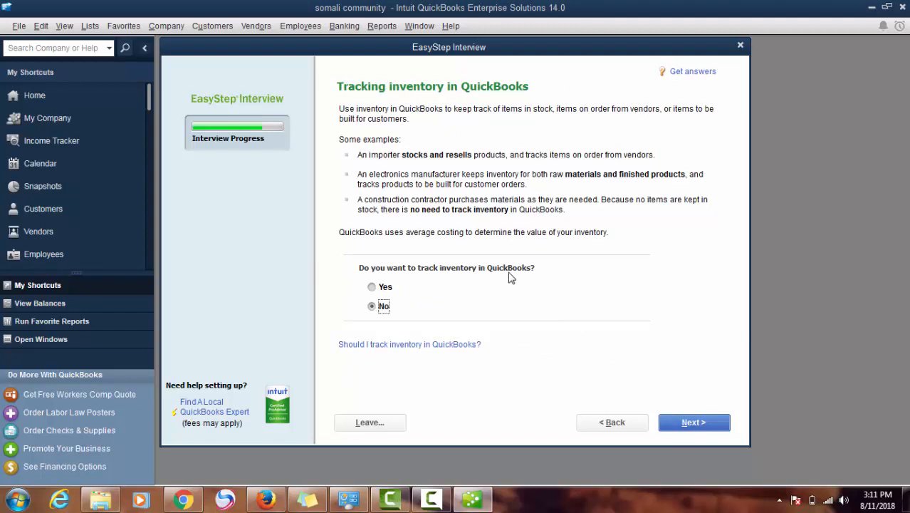
click(386, 288)
click(688, 427)
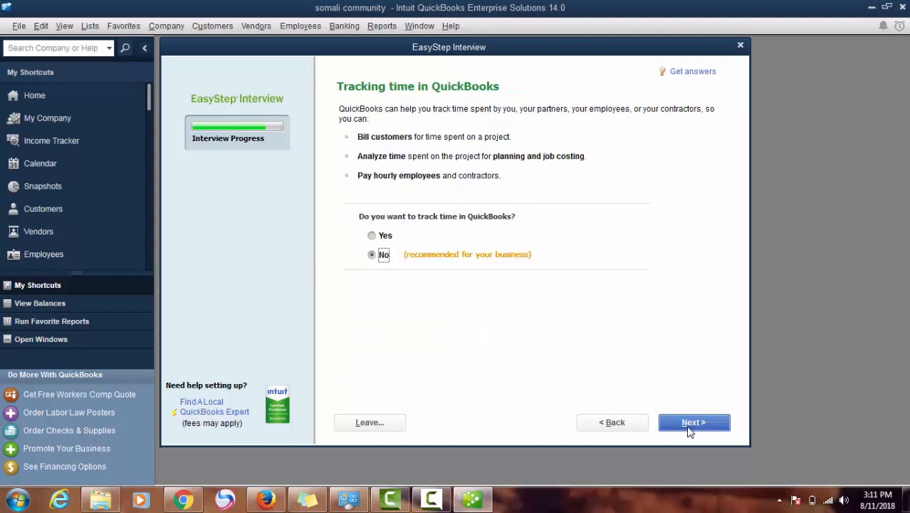
Leave time tracking off and indicate the company has W-2 employees
click(688, 427)
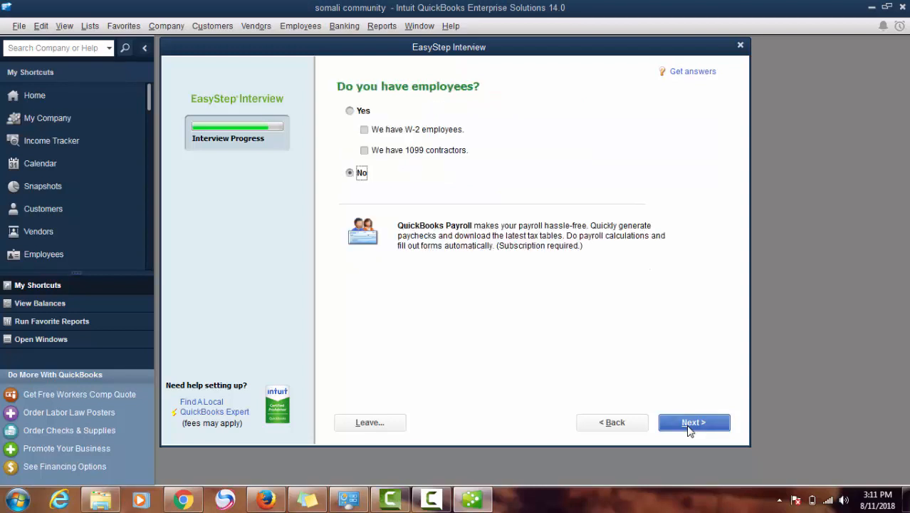
click(362, 112)
click(368, 129)
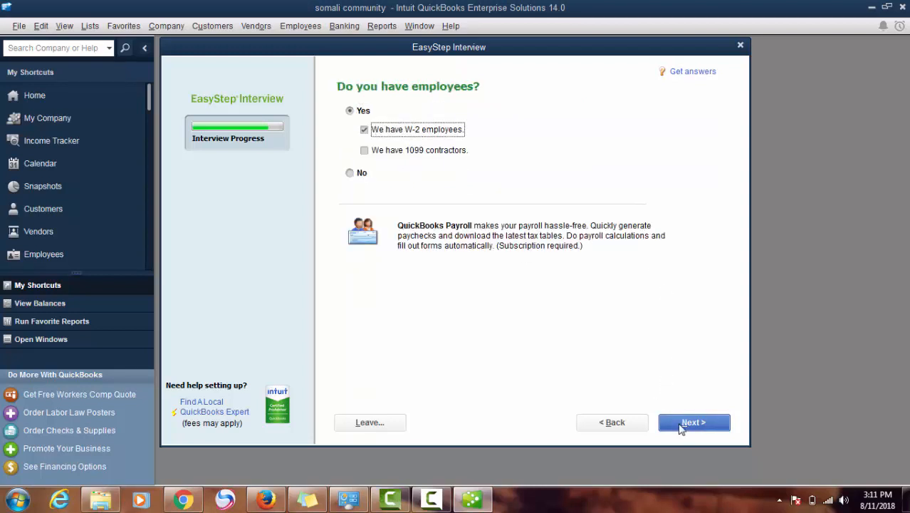
click(679, 427)
click(682, 427)
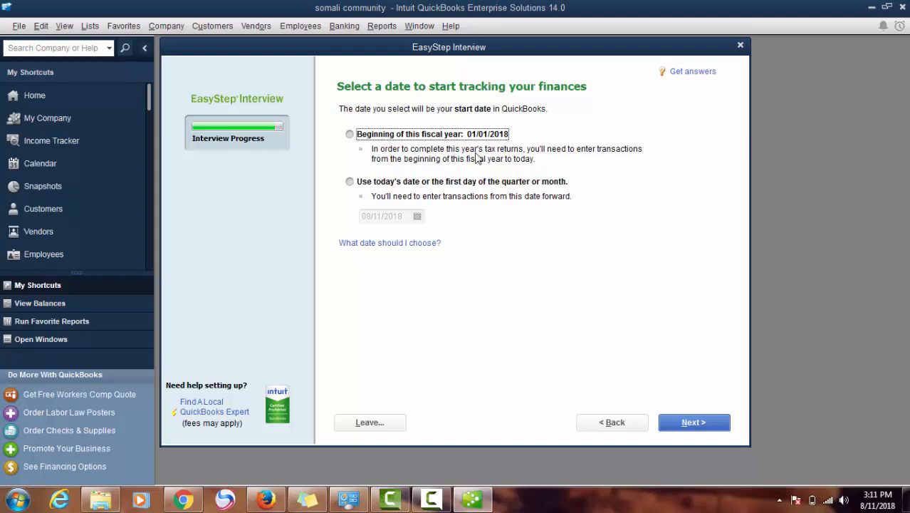
Start tracking from today's date 08/11/2018, accept recommended accounts, and go to setup
click(430, 185)
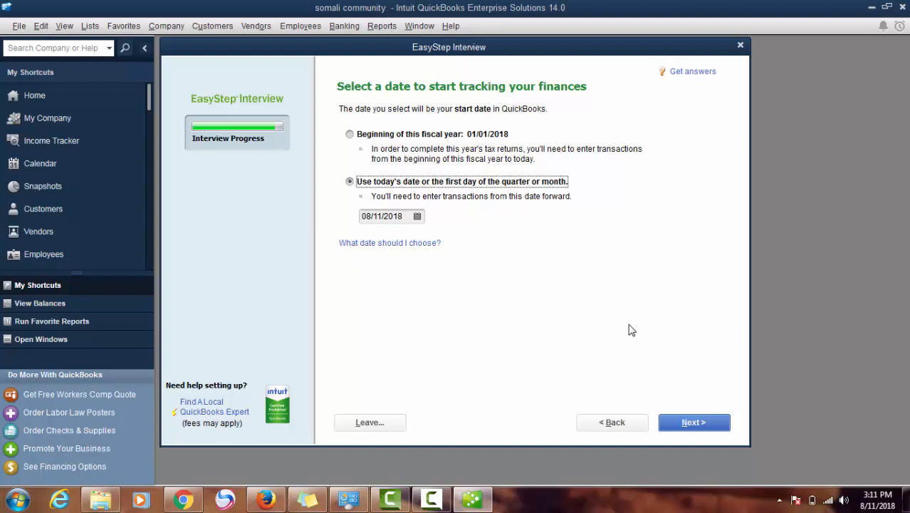
click(693, 423)
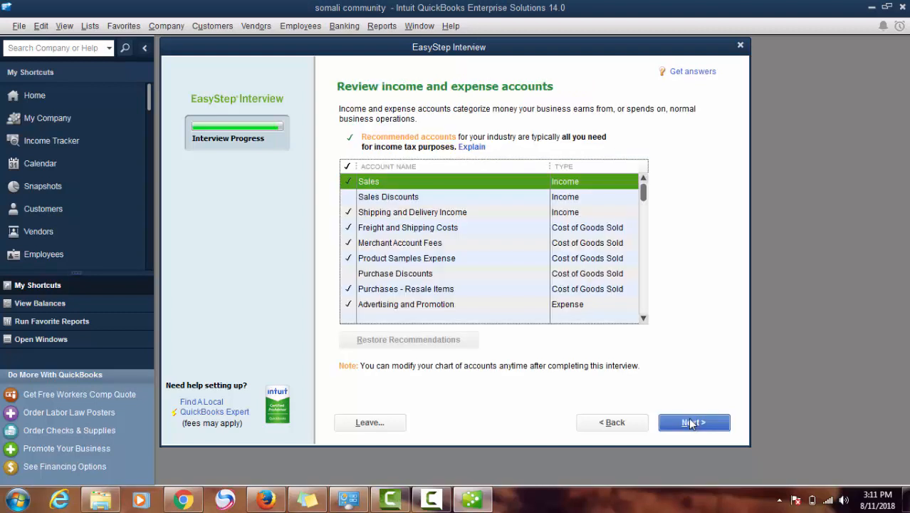
click(689, 425)
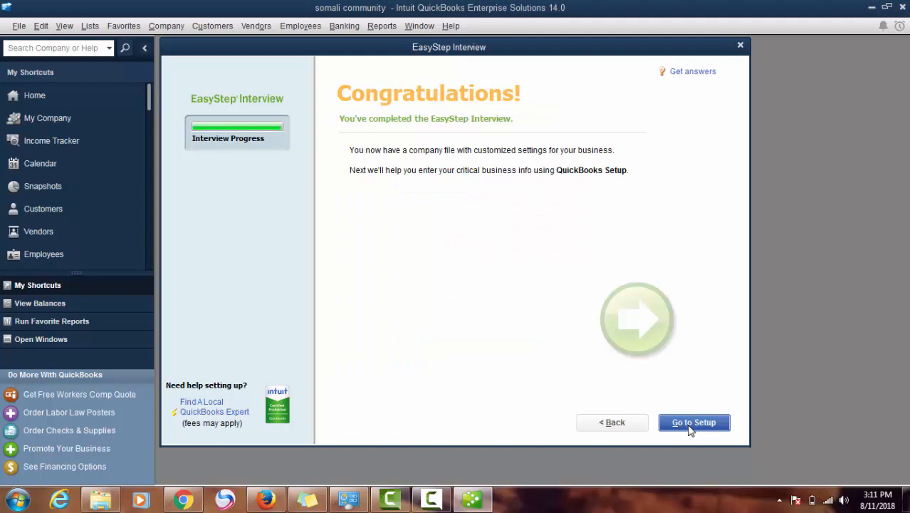
click(690, 423)
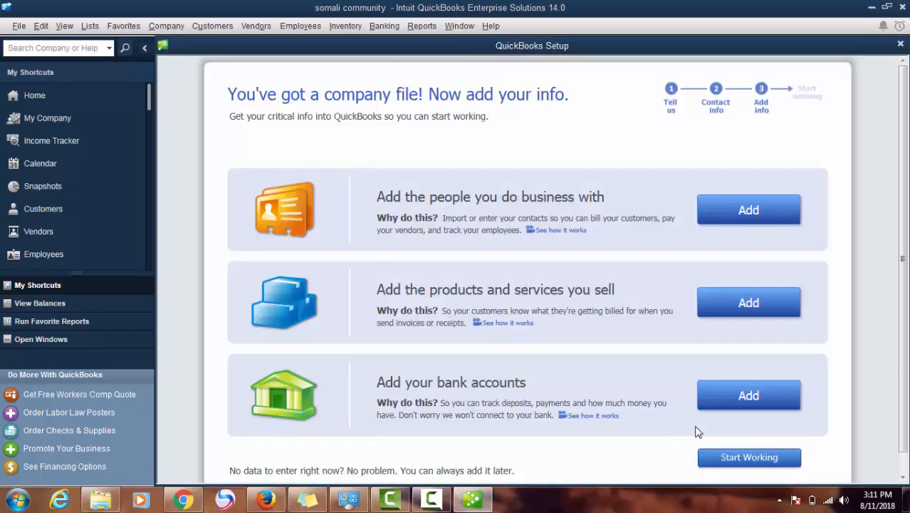
Start working, dismiss the Advanced Inventory notice, and close the Quick Start Center
click(734, 459)
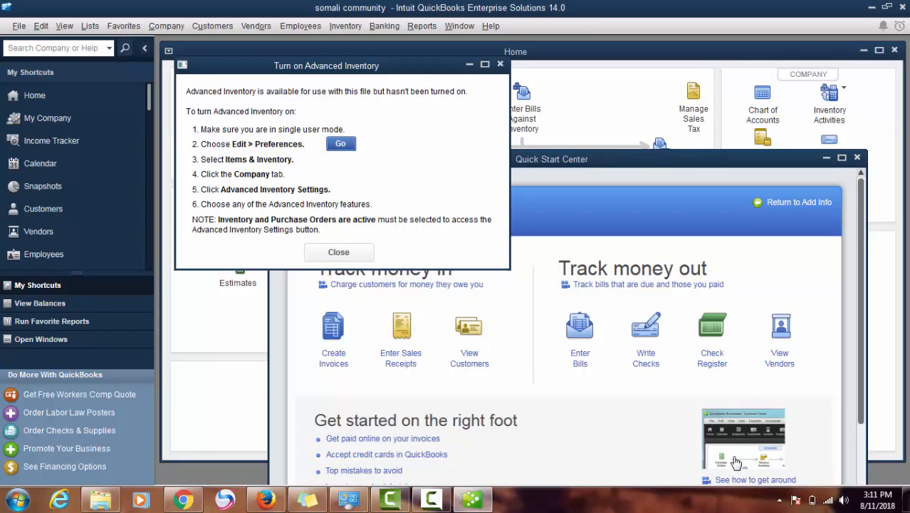
click(356, 252)
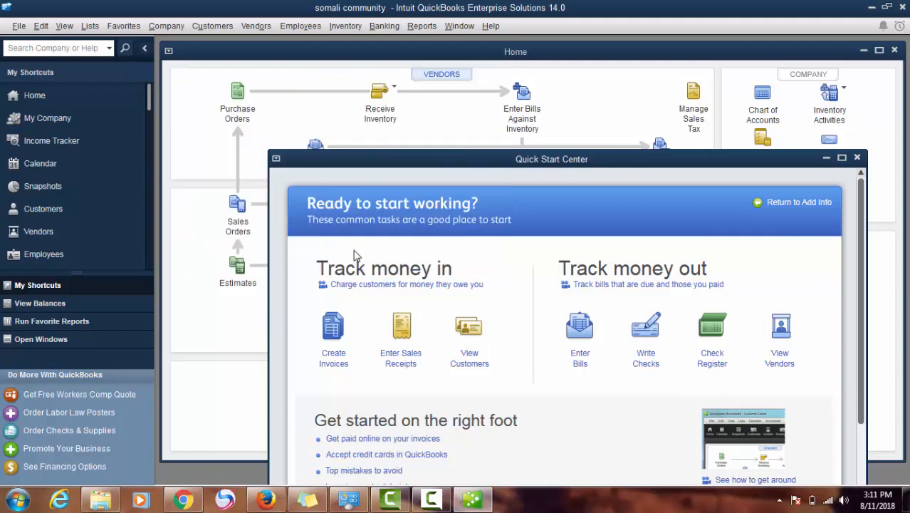
click(856, 157)
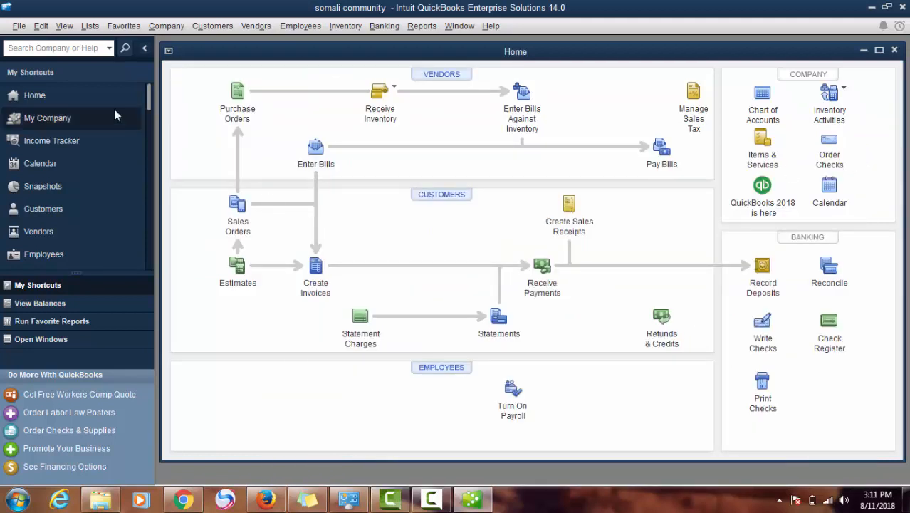
Switch the View menu to Top Icon Bar and maximize the Home page window
click(90, 27)
mouse_move(65, 27)
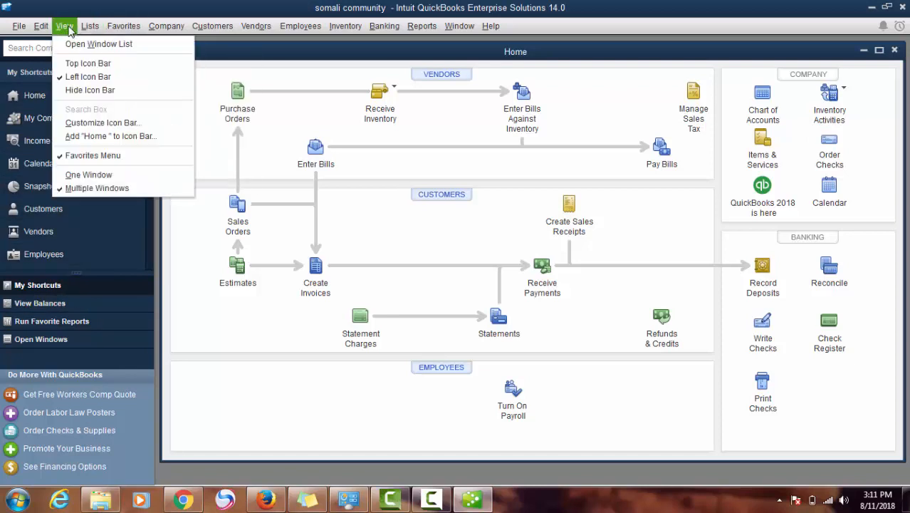
click(85, 64)
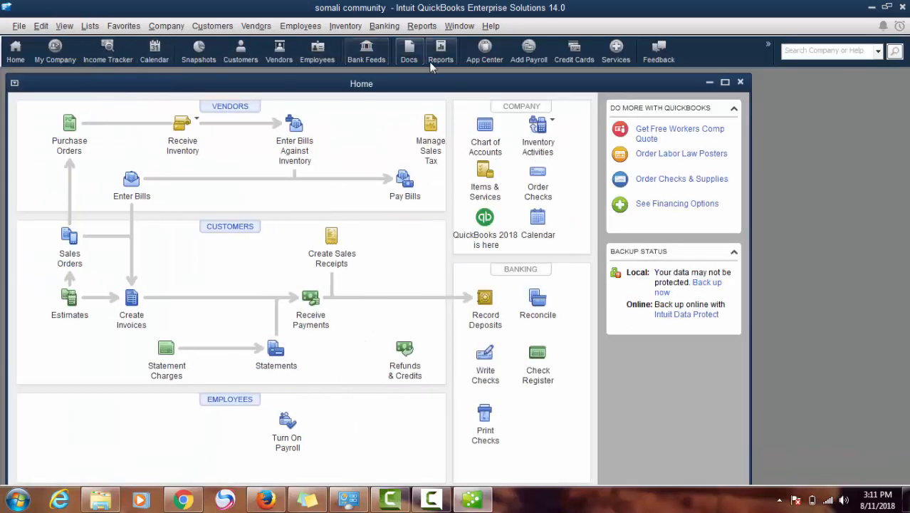
click(724, 83)
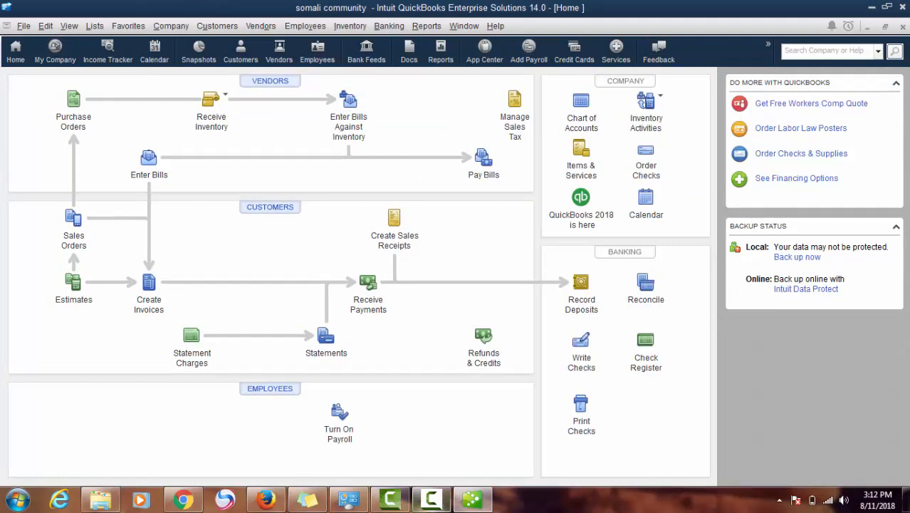
click(431, 499)
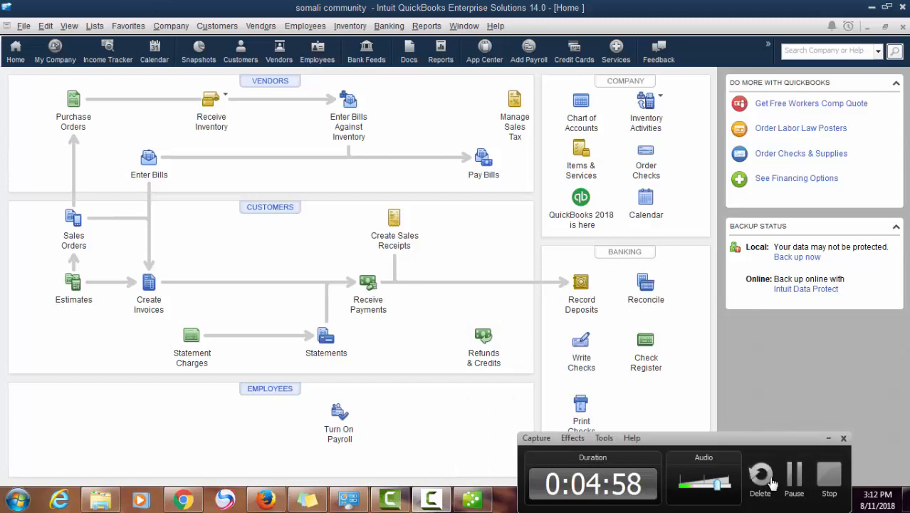